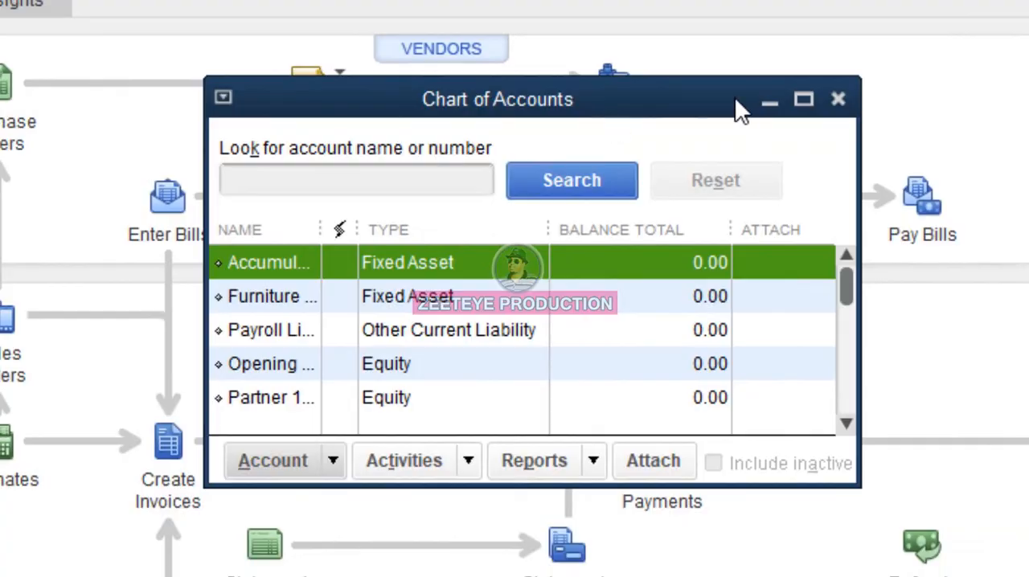
# - Start a new account of type Bank in the chart of accounts and continue to its details
pyautogui.click(806, 104)
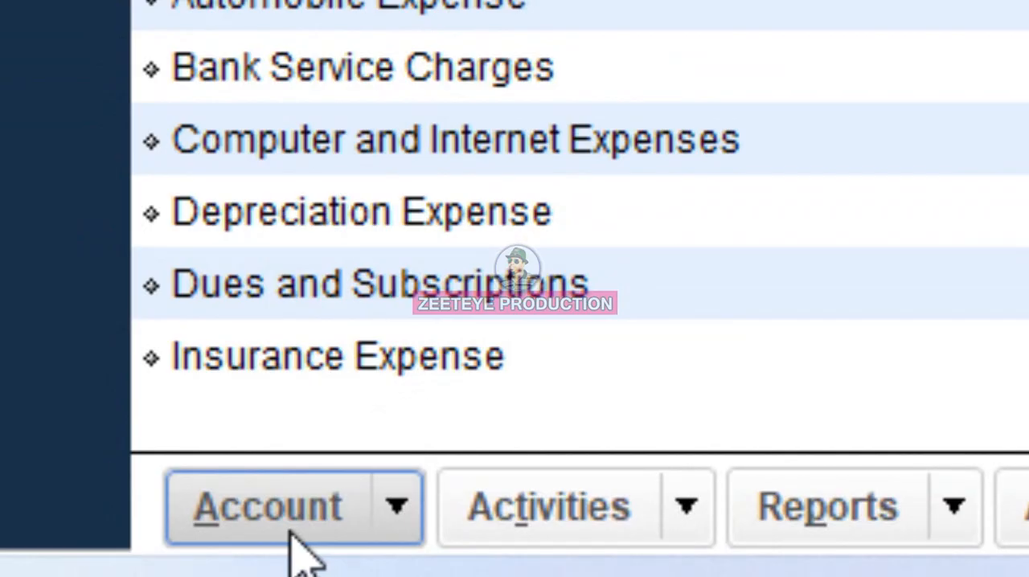
pyautogui.click(294, 534)
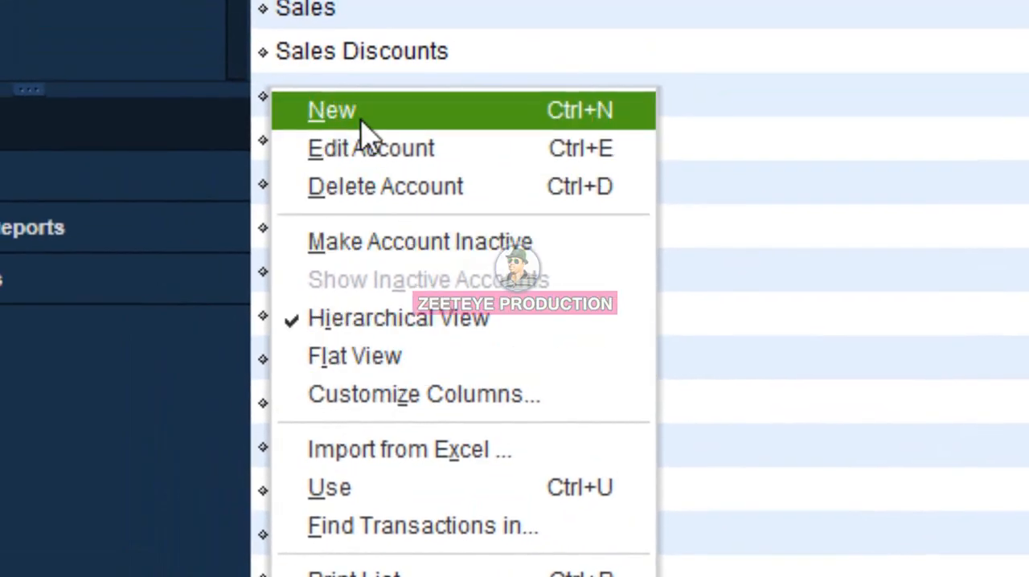
pyautogui.click(359, 116)
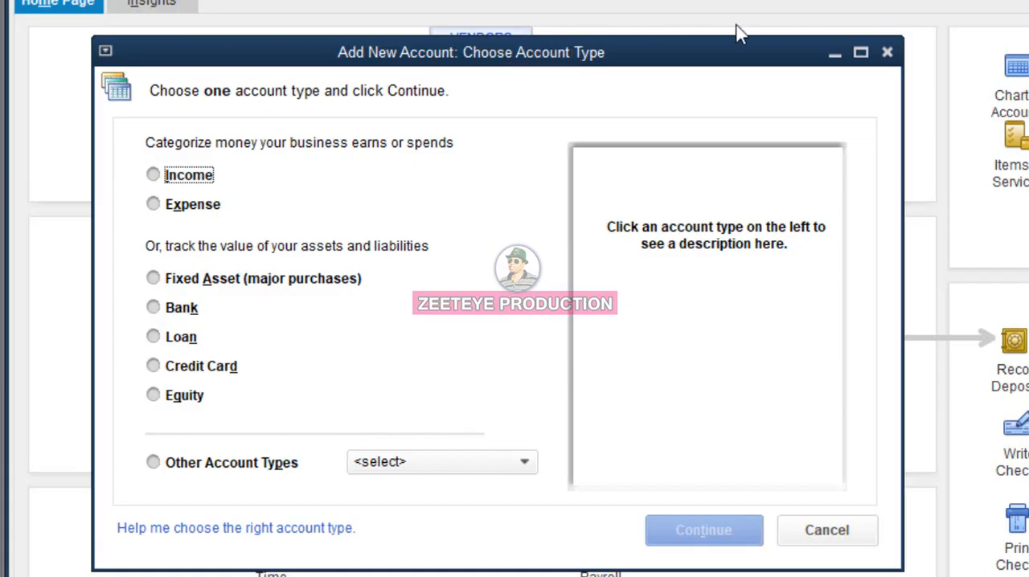
pyautogui.click(861, 52)
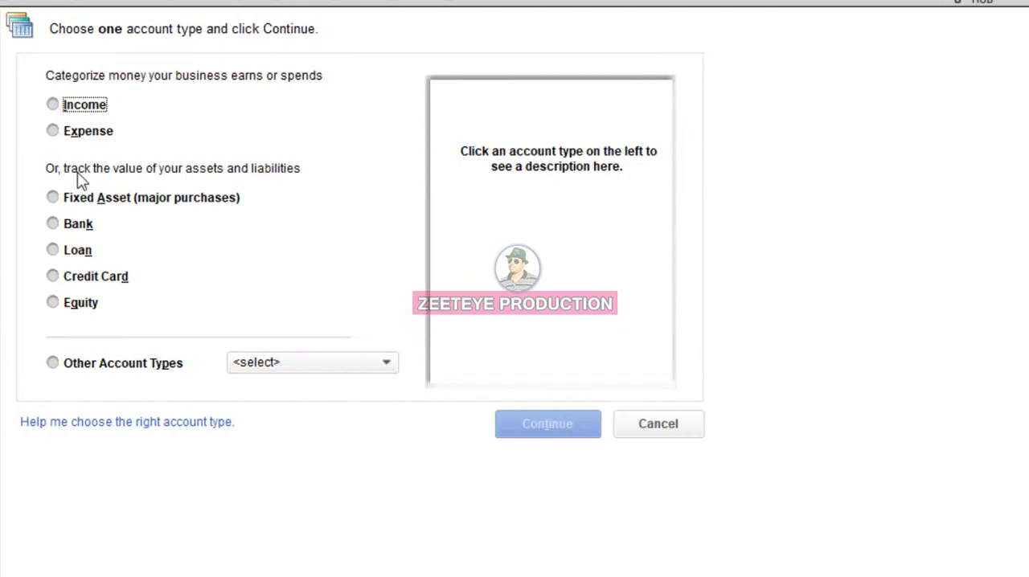
pyautogui.click(63, 228)
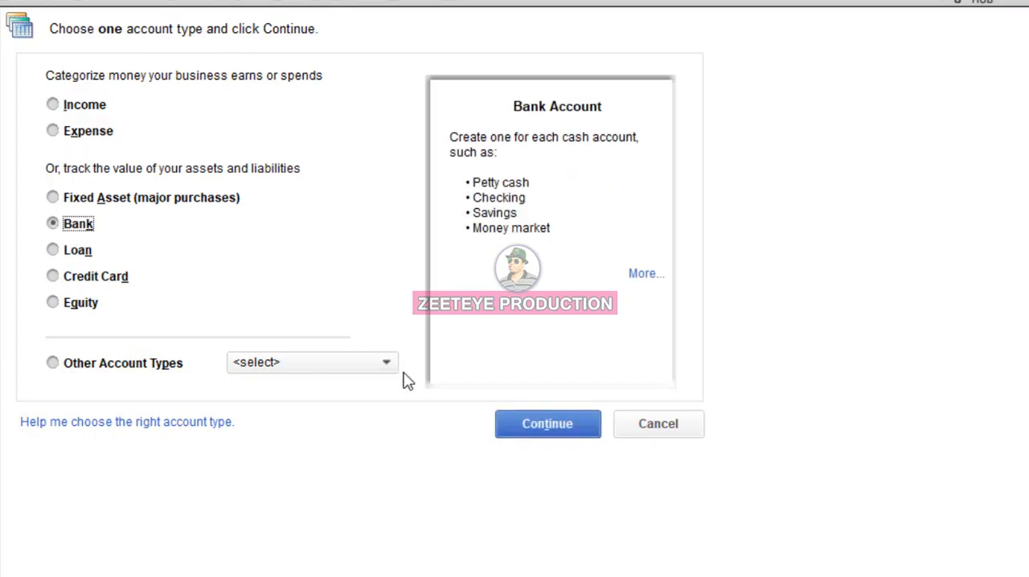
pyautogui.click(546, 428)
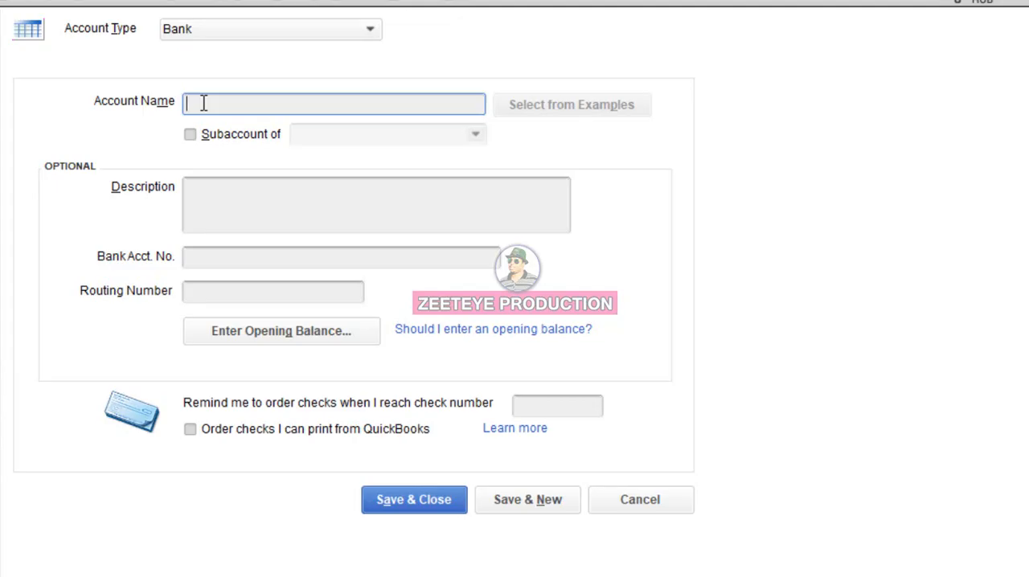
# - Name the bank account CEERIGABO COMPANY CASH and save it, keeping a blank form for another account
pyautogui.write('CEERIGABO COMPANY CASH')
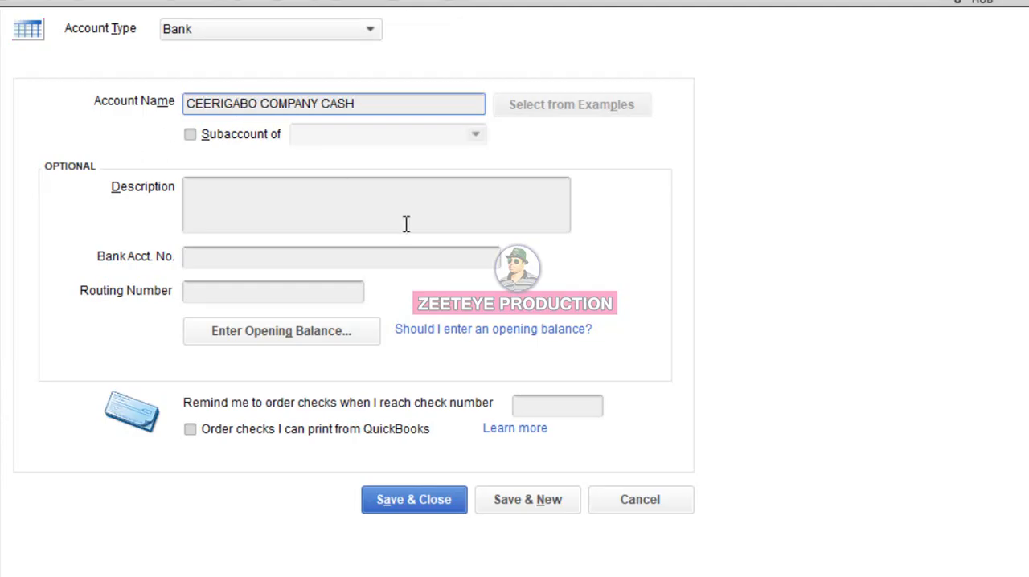
pyautogui.click(523, 509)
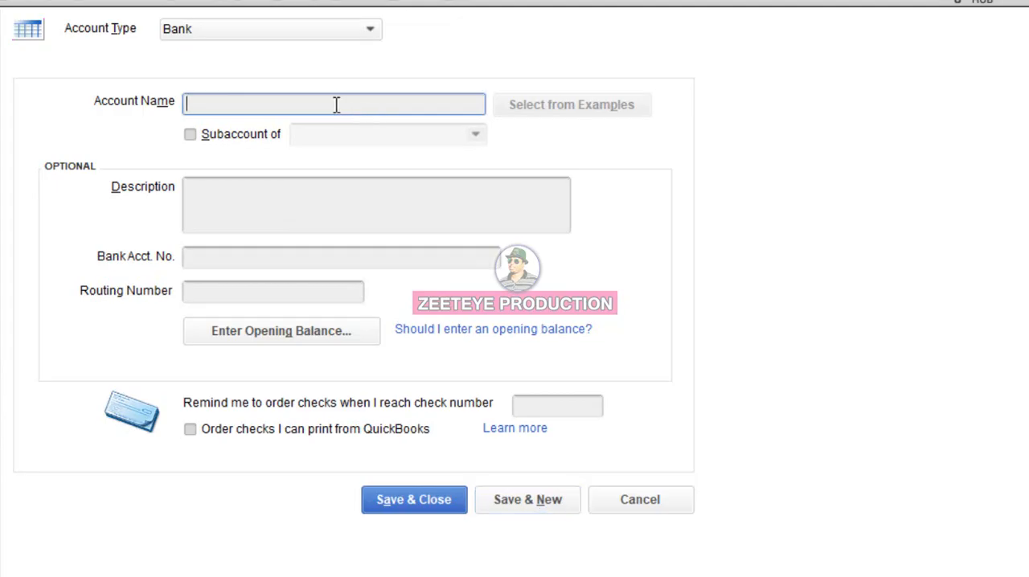
# - Add a bank account named MERCHANT plus its account number as a subaccount of CEERIGABO COMPANY CASH, saving it with a new blank form
pyautogui.write('MERCHANT')
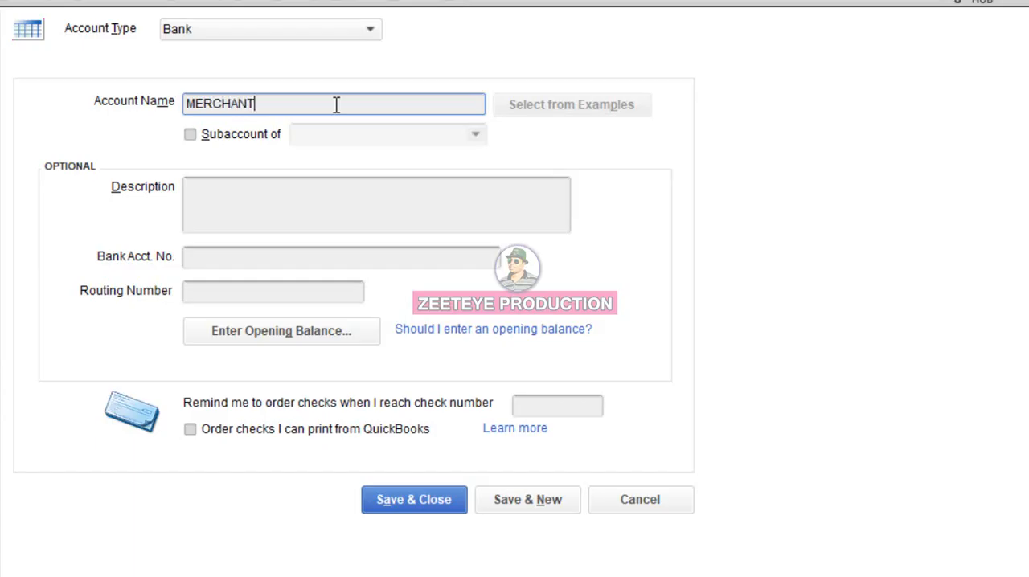
pyautogui.click(240, 136)
pyautogui.click(317, 142)
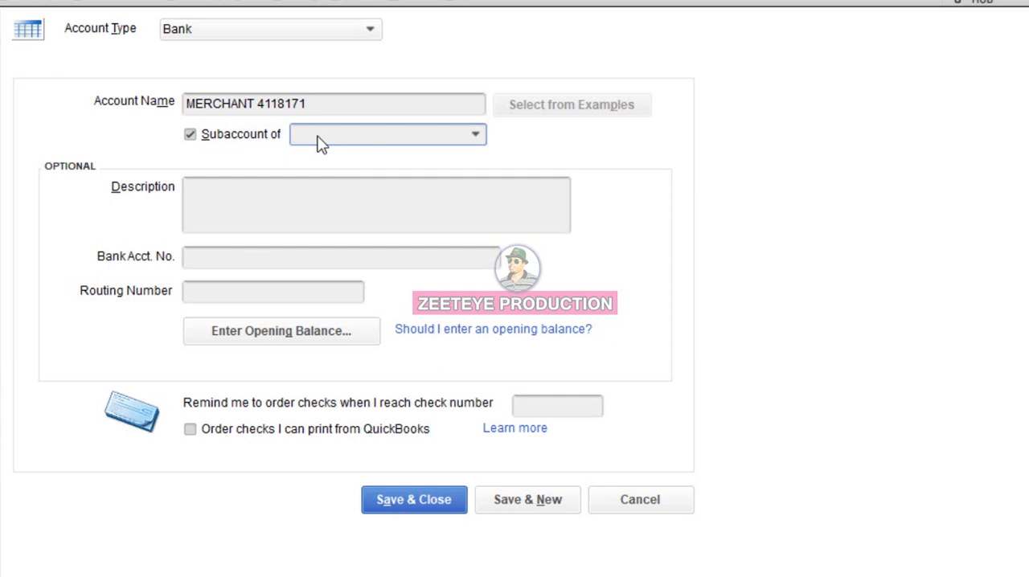
pyautogui.write('CEERIGABO COMPANY CASH')
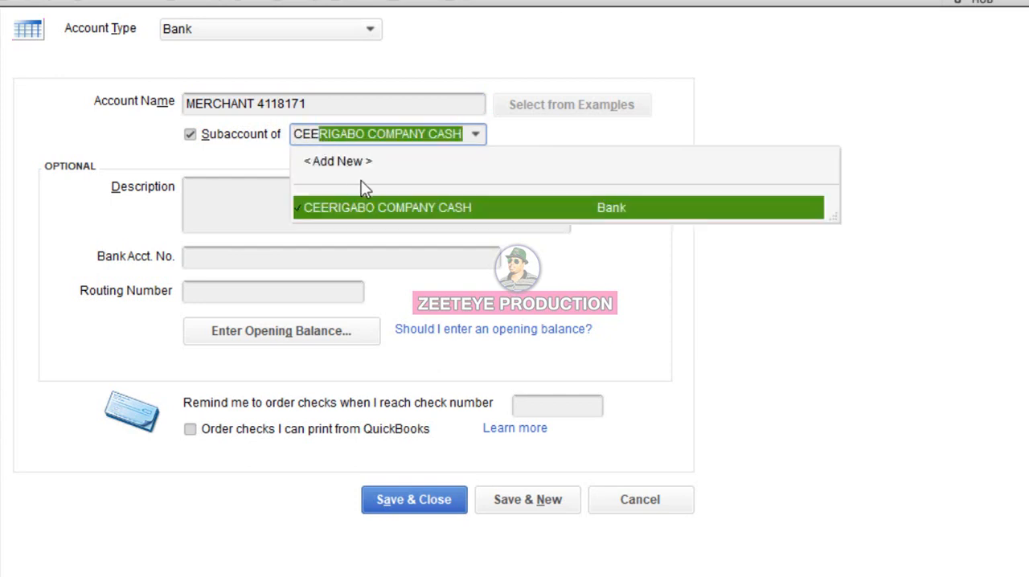
pyautogui.click(389, 210)
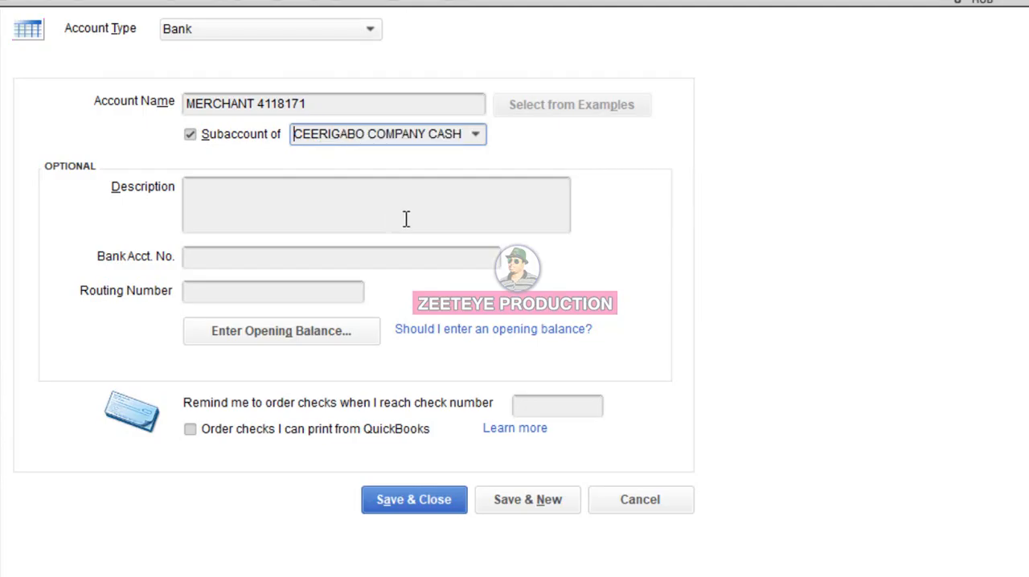
pyautogui.click(526, 507)
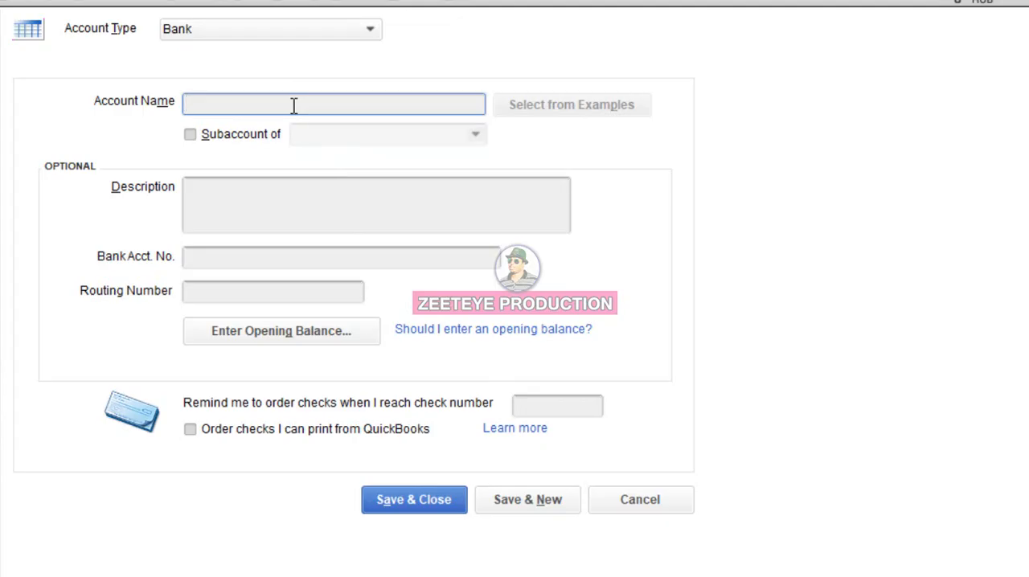
# - Add a bank account named EDAHAB plus its account number as a subaccount of CEERIGABO COMPANY CASH, saving it with a new blank form
pyautogui.write('EDAHAB ')
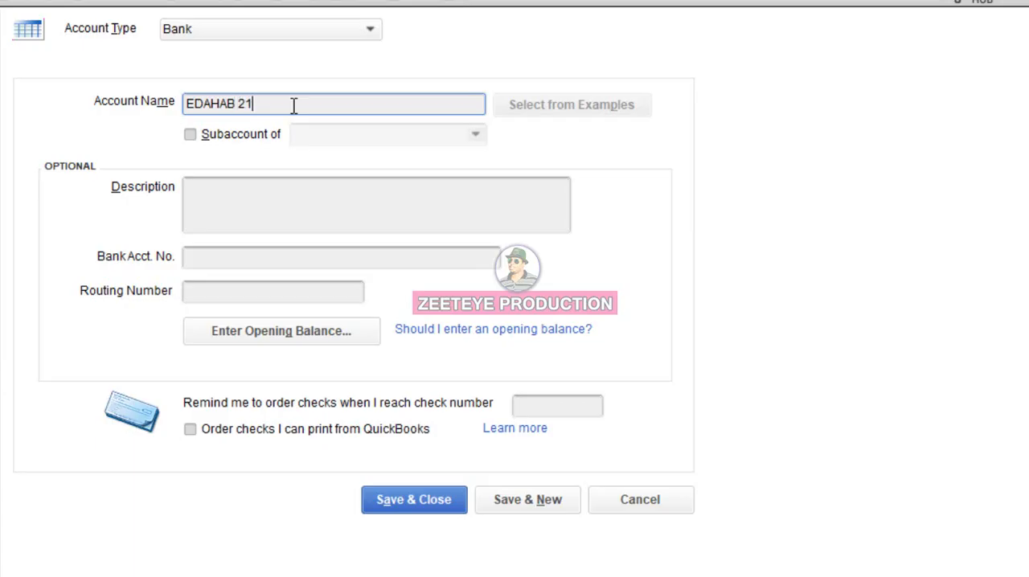
pyautogui.click(269, 137)
pyautogui.click(309, 137)
pyautogui.write('CEERIGABO COMPANY CASH')
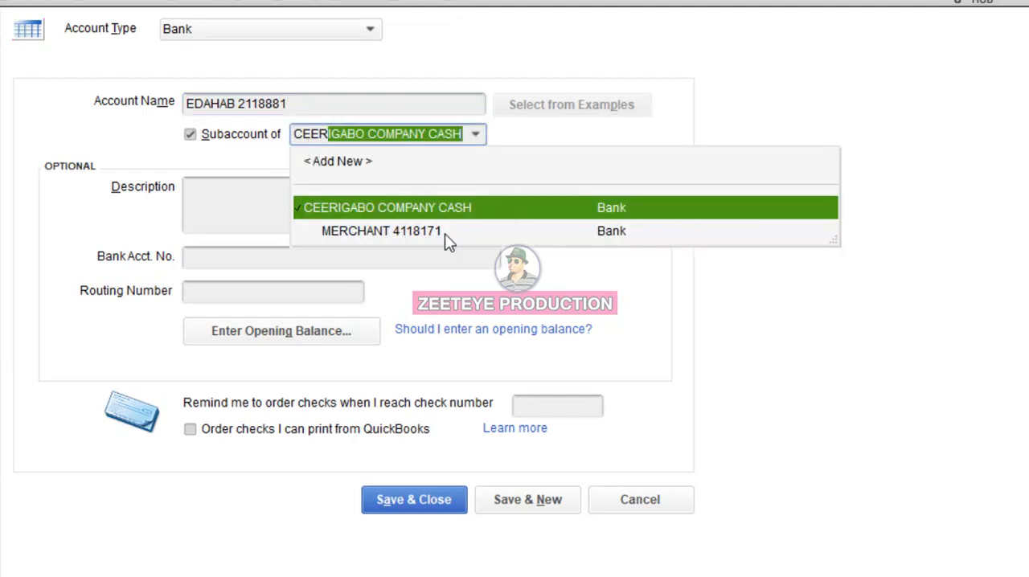
pyautogui.click(467, 203)
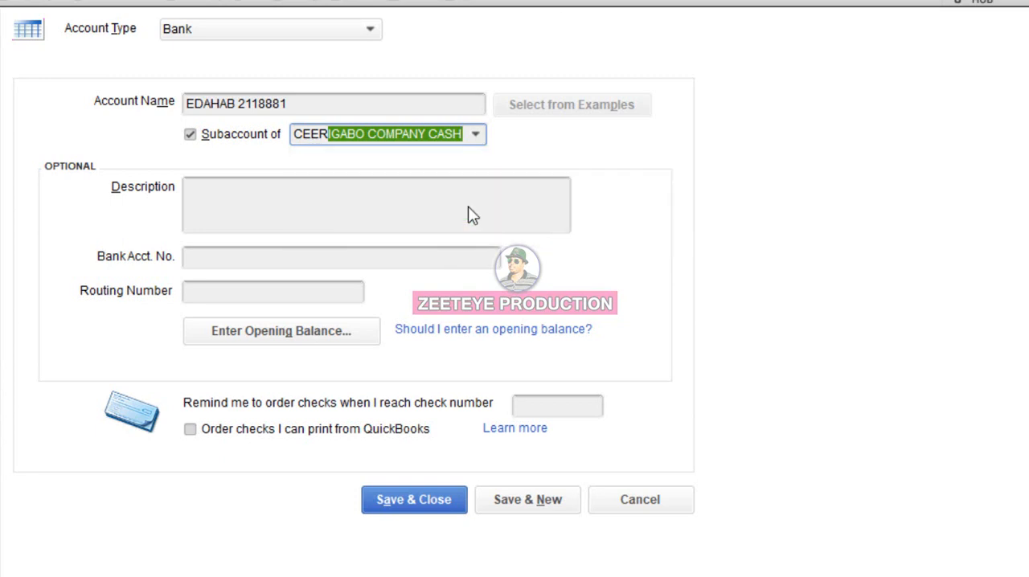
pyautogui.click(552, 508)
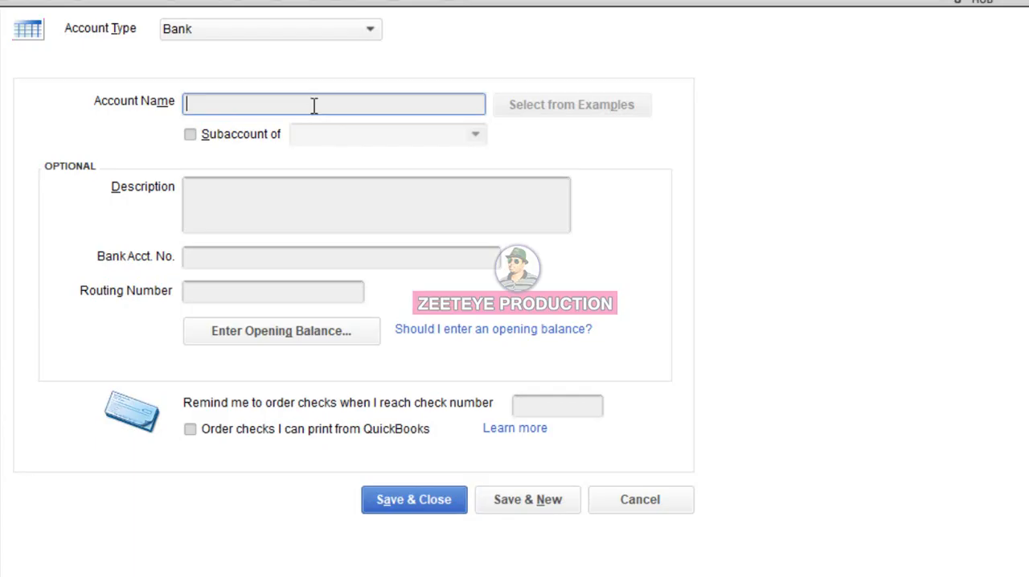
# - Add a bank account named DAHABSHIIL ACC plus its account number as a subaccount of CEERIGABO COMPANY CASH, saving it with a new blank form
pyautogui.write('DAHABSHIIL AC')
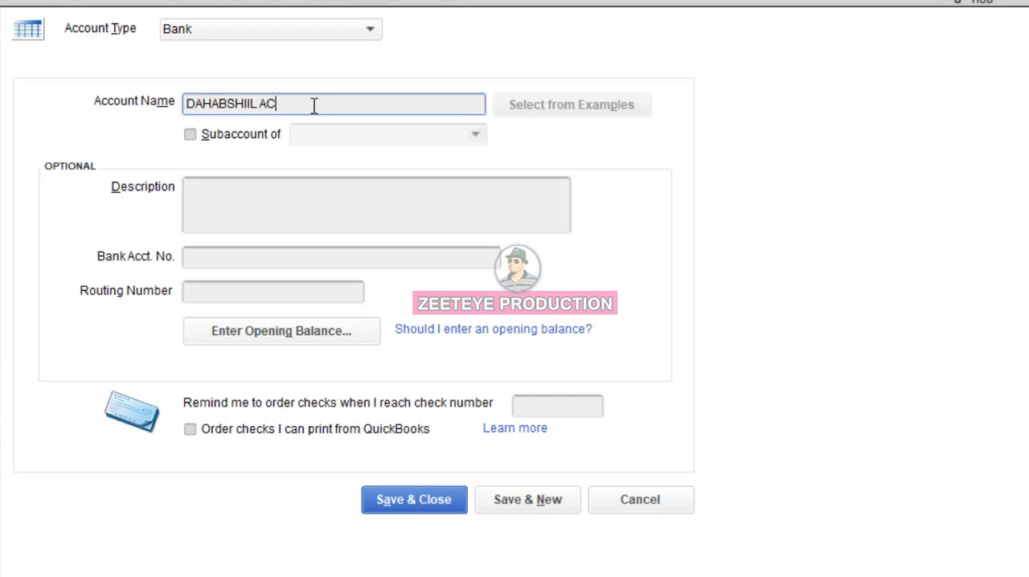
pyautogui.click(273, 134)
pyautogui.click(324, 138)
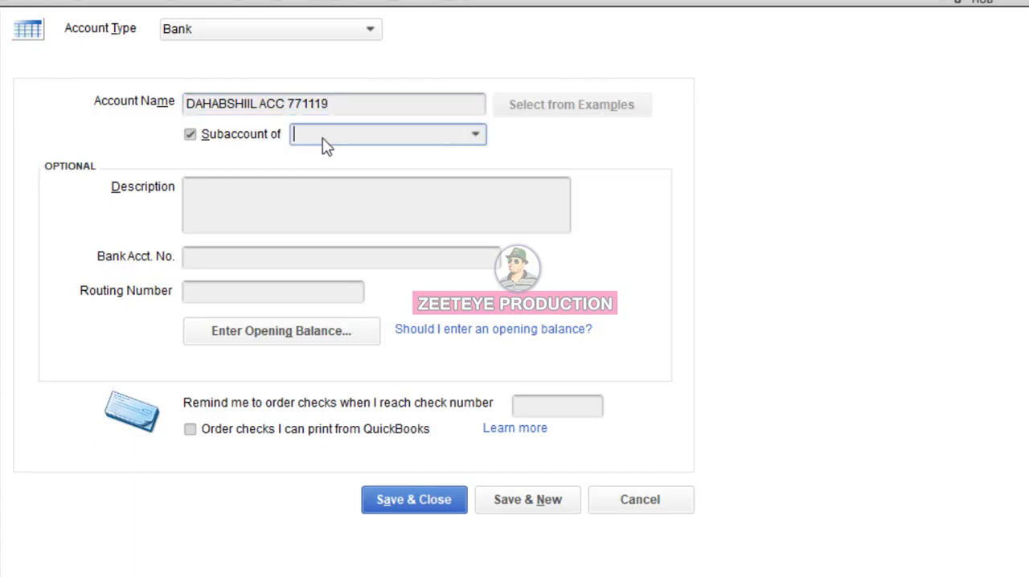
pyautogui.write('CEERIGABO COMPANY CASH')
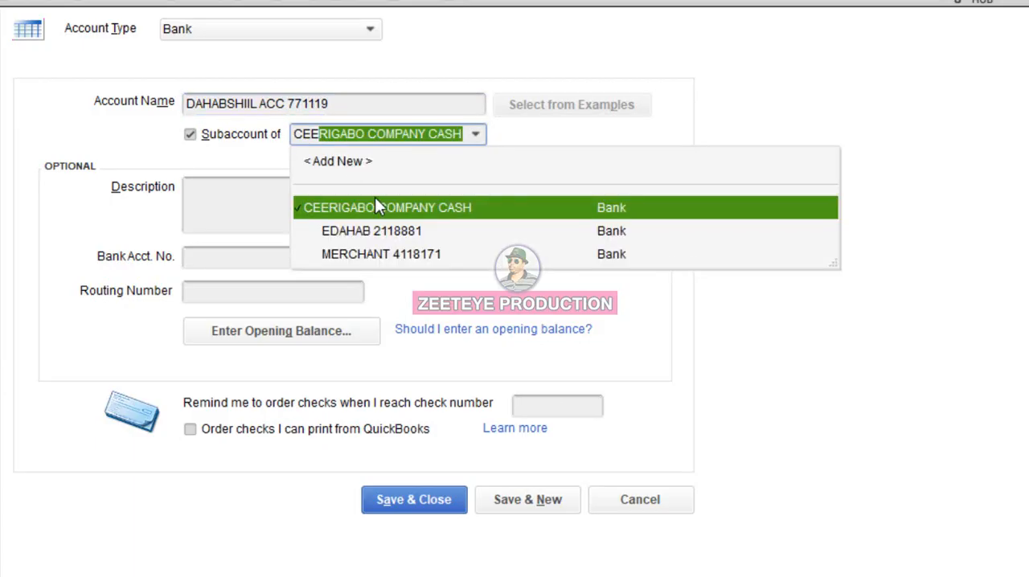
pyautogui.click(356, 207)
pyautogui.click(544, 509)
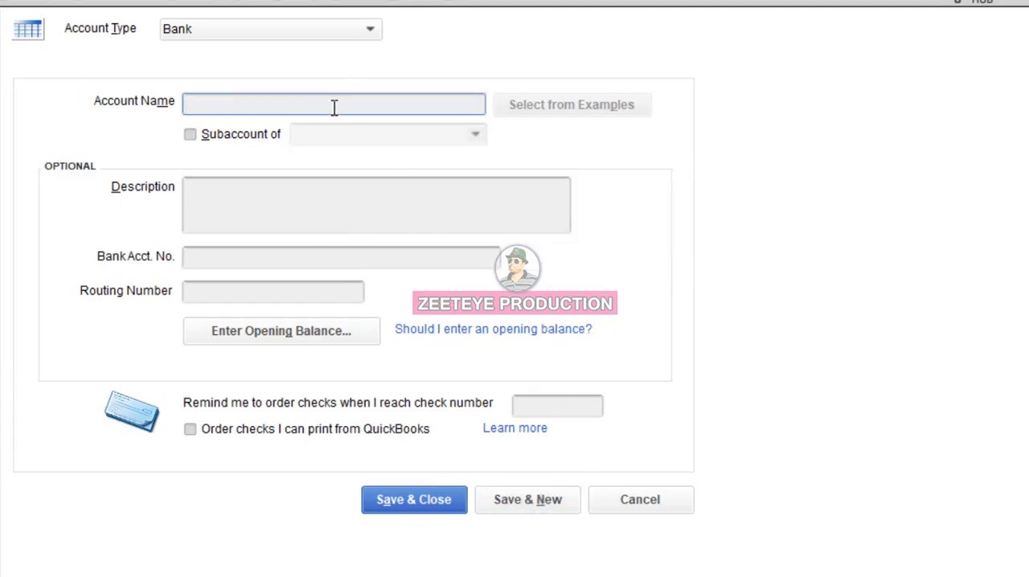
# - Add a bank account named DARASALAM BANK plus its account number as a subaccount of CEERIGABO COMPANY CASH, saving it with a new blank form
pyautogui.write('DARASALAM BANK ')
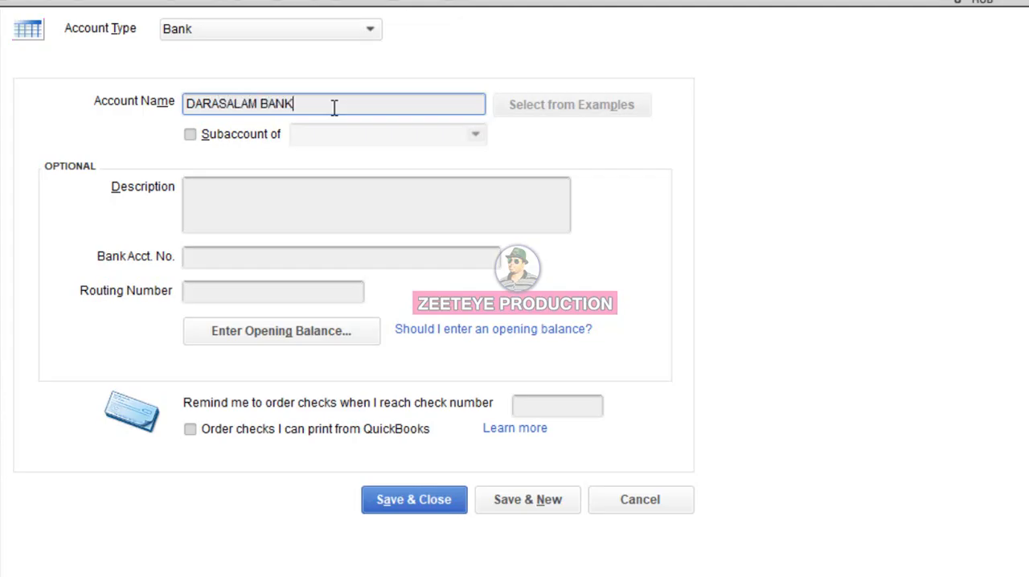
pyautogui.click(267, 140)
pyautogui.click(322, 140)
pyautogui.write('CEERIGABO COMPANY CASH')
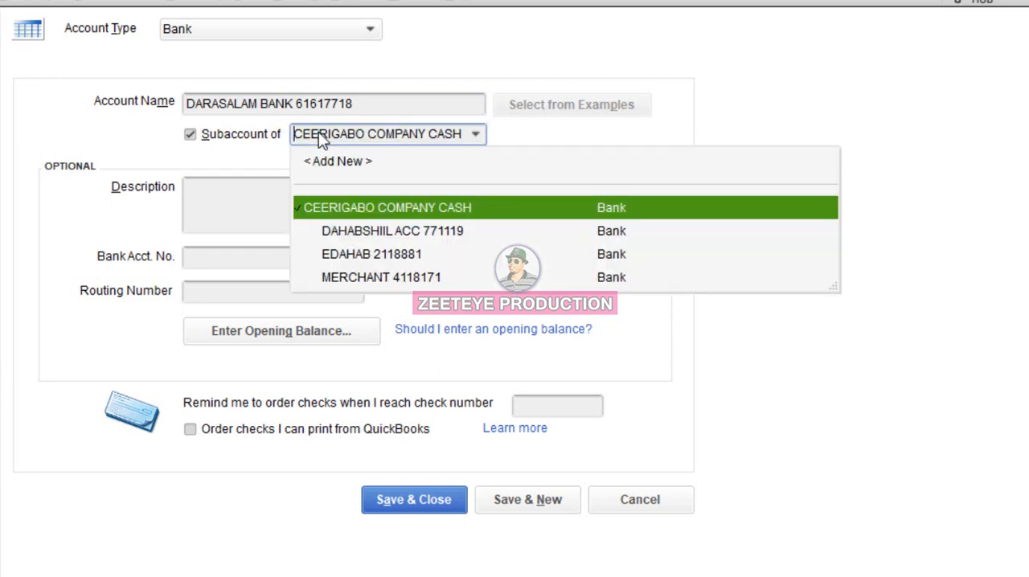
pyautogui.click(367, 209)
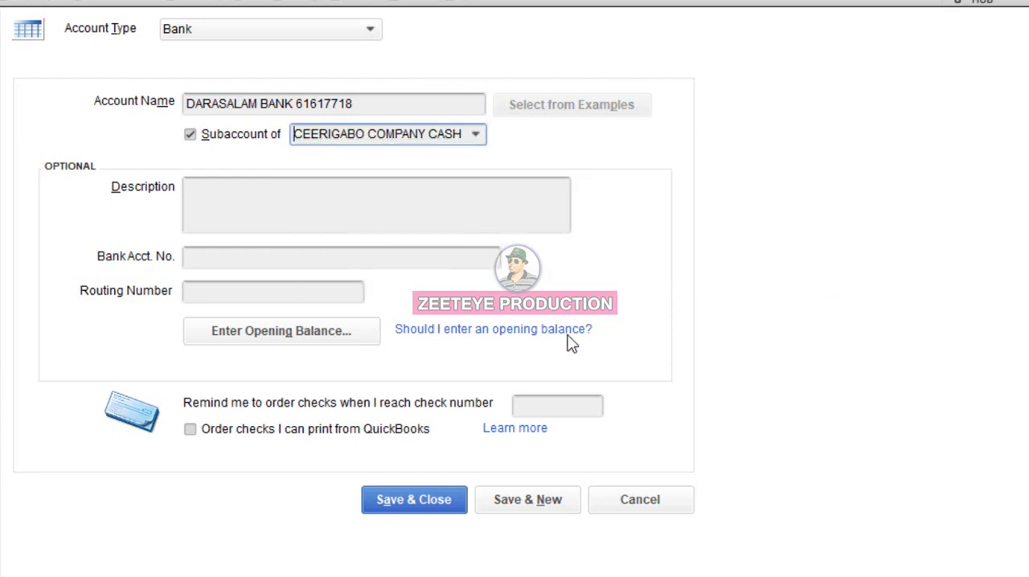
pyautogui.click(546, 500)
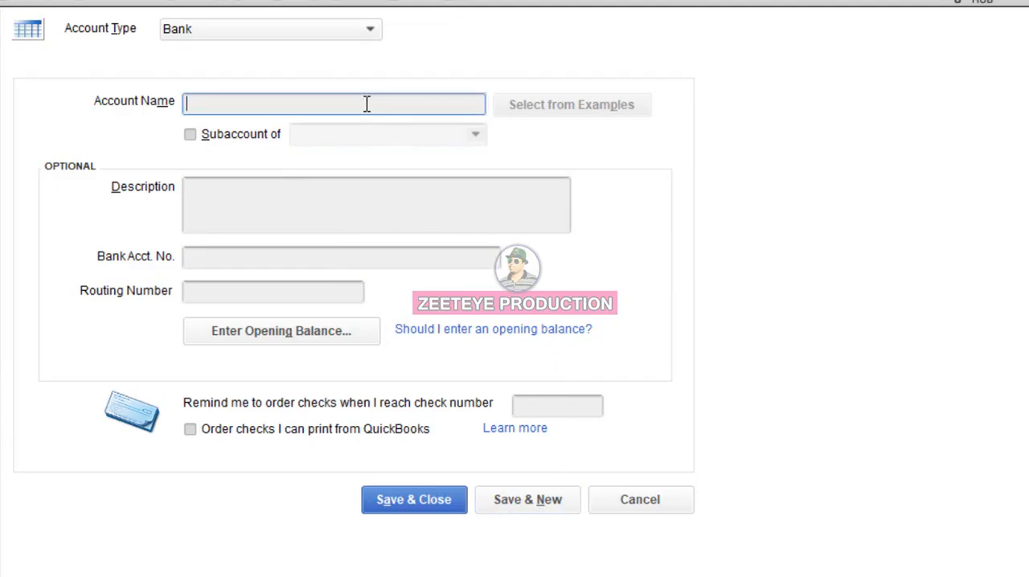
# - Add a CASH ON HAND bank account as a subaccount of CEERIGABO COMPANY CASH, save it and close the new account form
pyautogui.write('CAAAAAAA')
pyautogui.press('BackSpace')
pyautogui.press('BackSpace')
pyautogui.press('BackSpace')
pyautogui.write('ND')
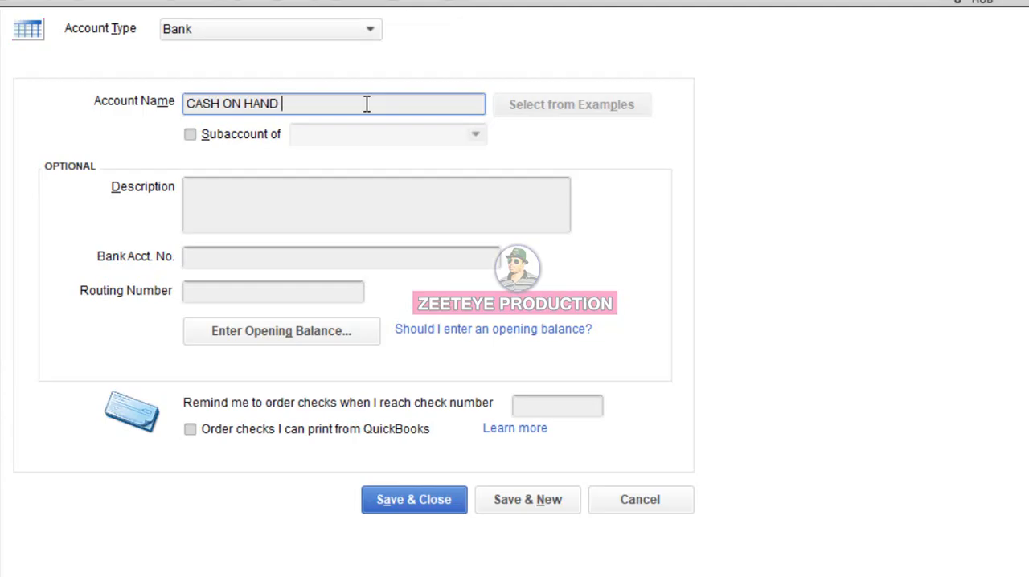
pyautogui.click(242, 135)
pyautogui.click(325, 134)
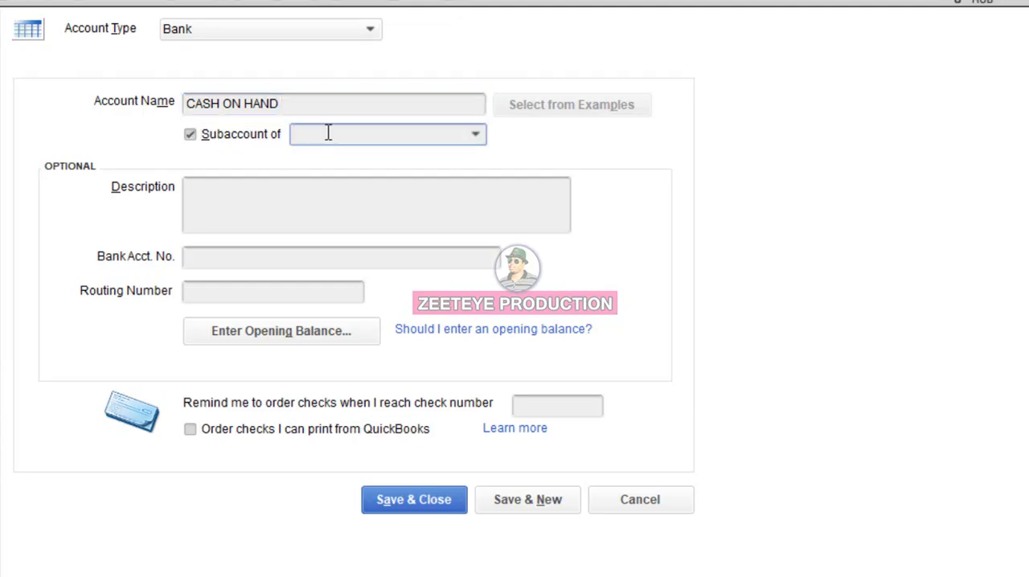
pyautogui.write('CEERIGABO COMPANY CASH')
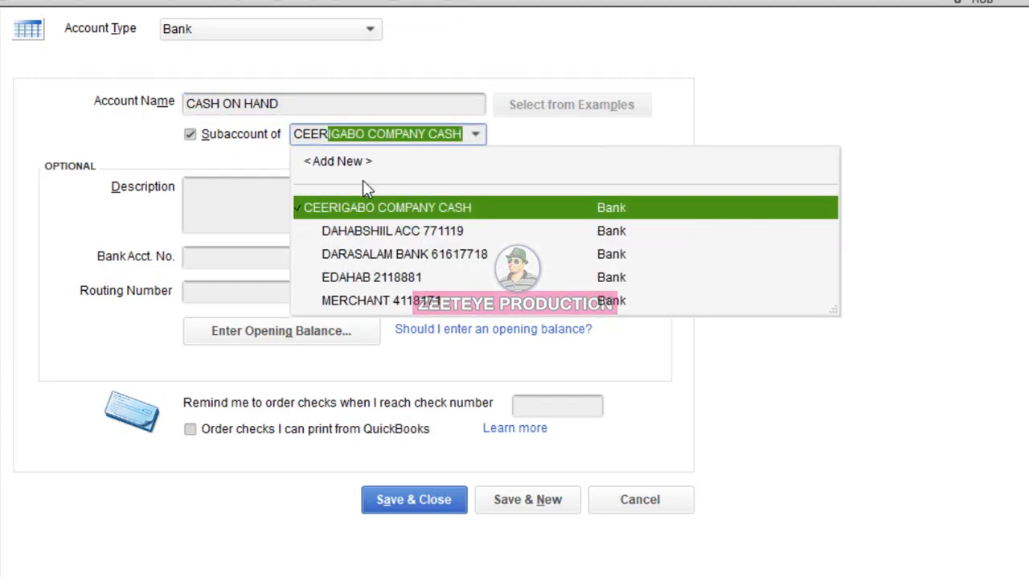
pyautogui.click(367, 207)
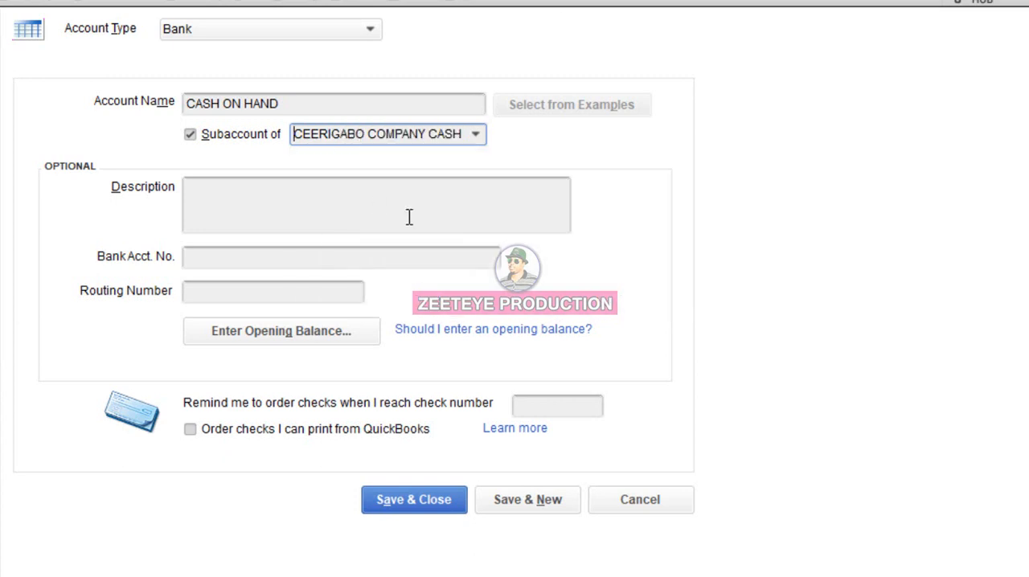
pyautogui.click(543, 517)
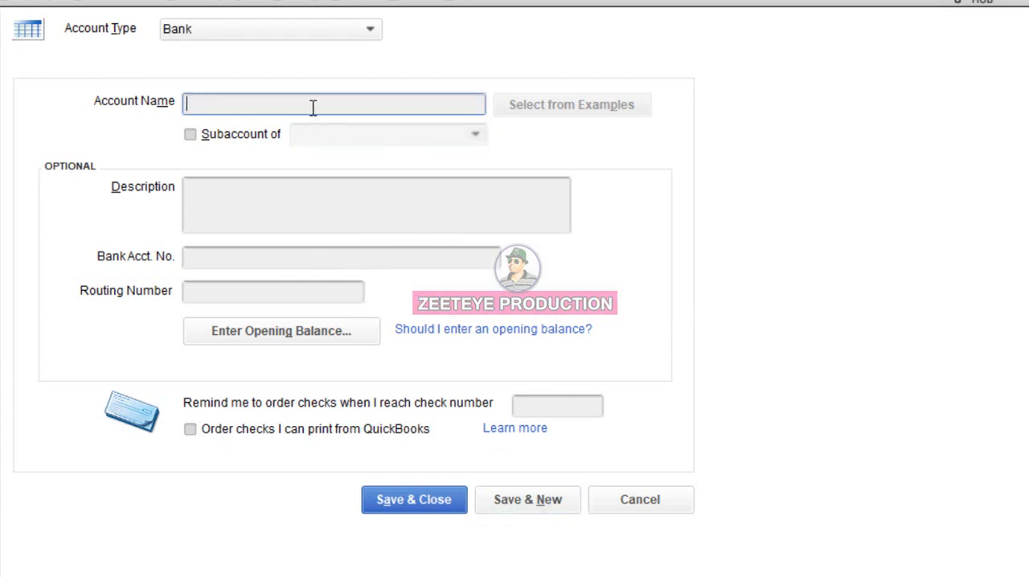
pyautogui.click(435, 503)
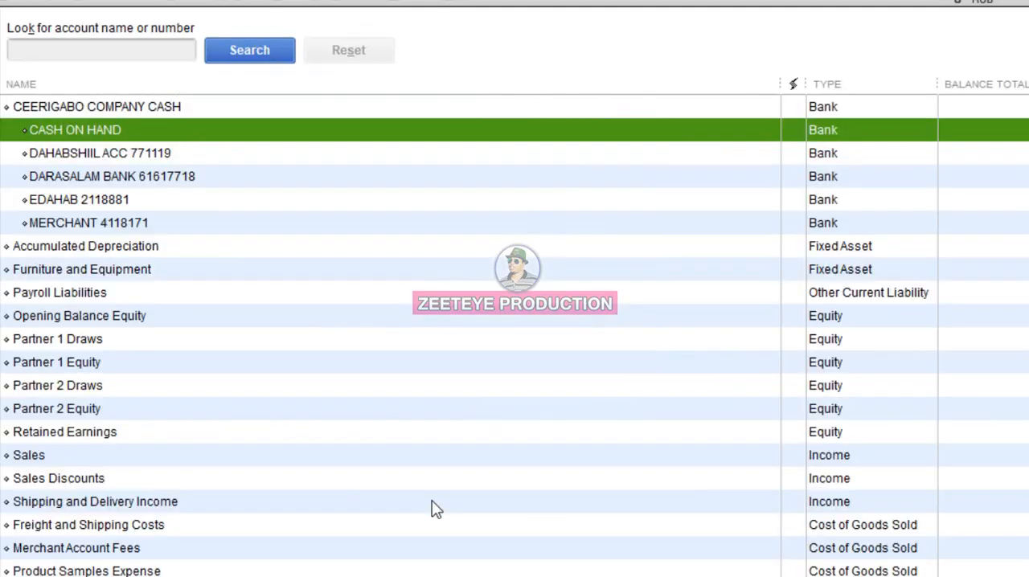
# - Review the CEERIGABO COMPANY CASH account and its bank subaccounts in the chart of accounts
pyautogui.click(35, 110)
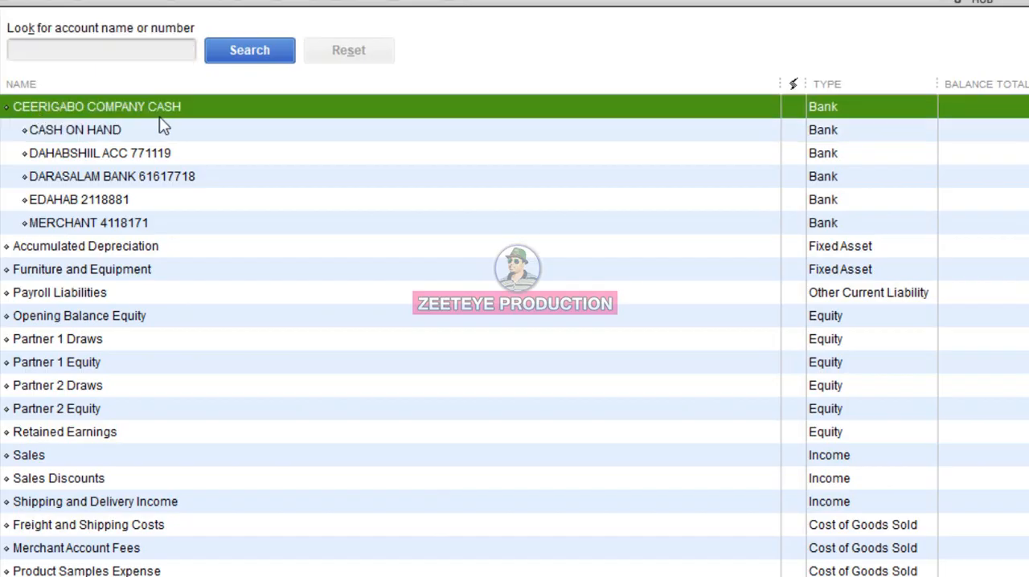
pyautogui.click(110, 135)
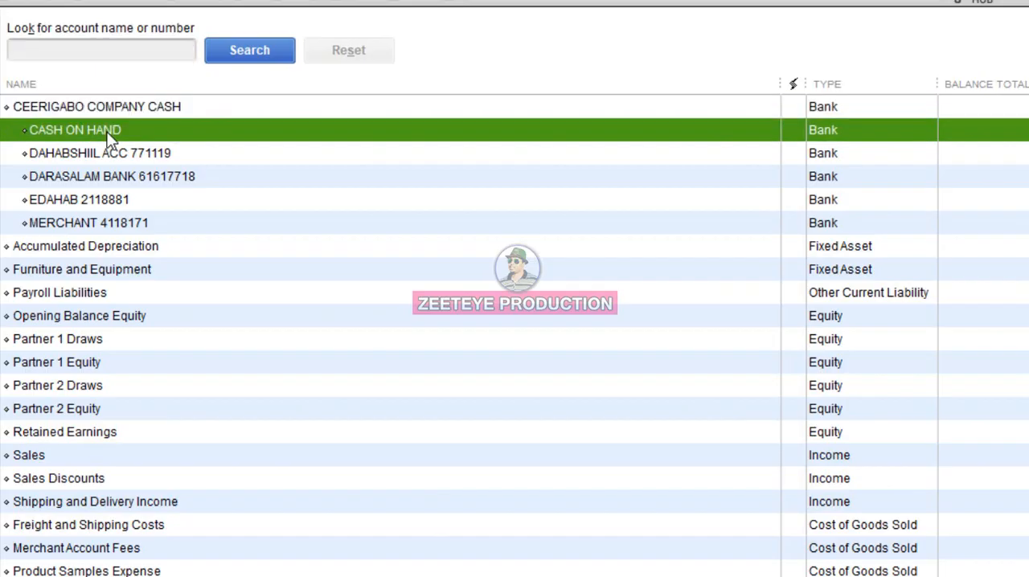
pyautogui.click(107, 156)
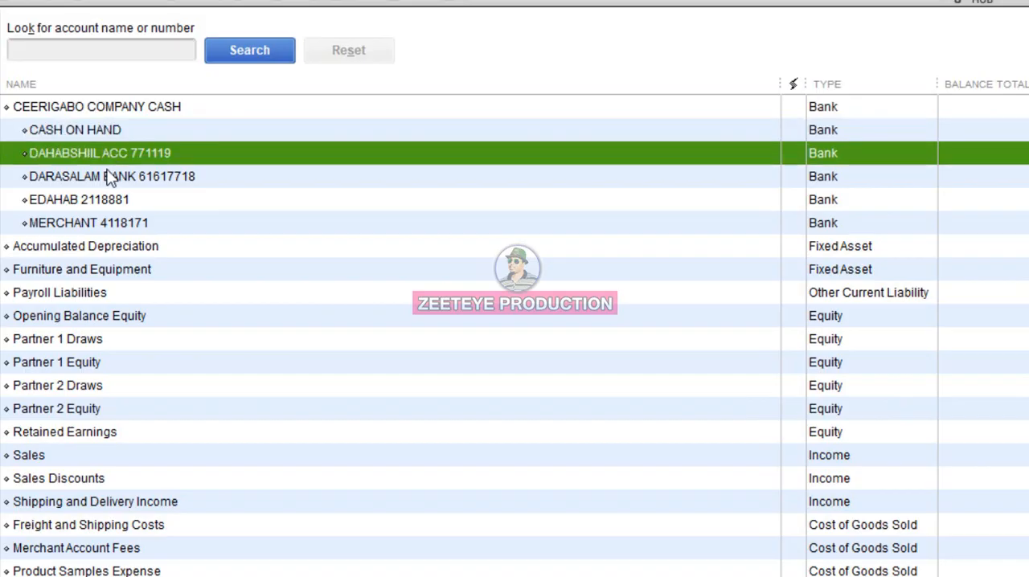
pyautogui.click(111, 176)
pyautogui.click(114, 201)
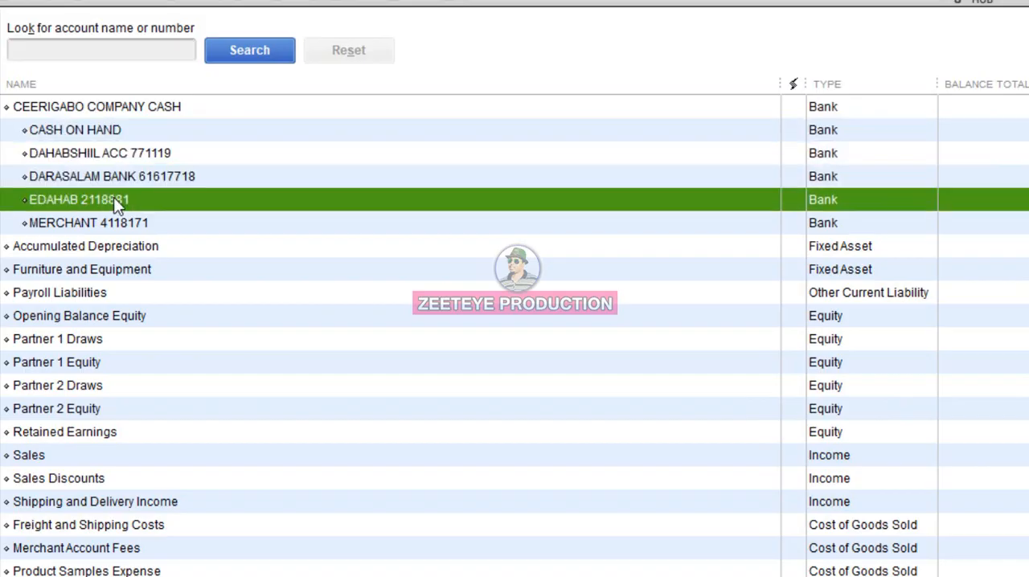
# - Go to the home page and reopen the chart of accounts
pyautogui.click(110, 225)
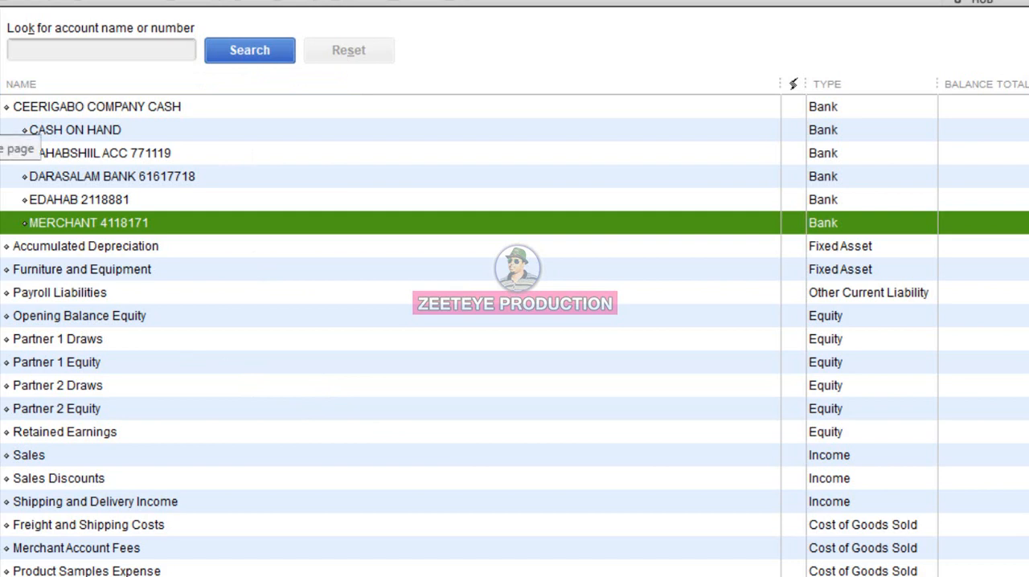
pyautogui.click(1, 133)
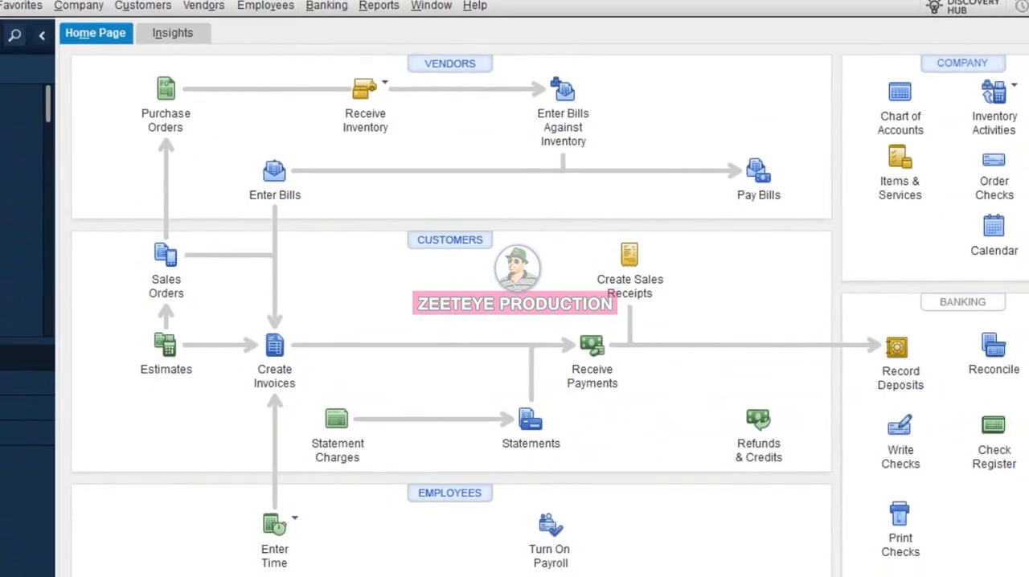
pyautogui.click(101, 29)
pyautogui.click(132, 50)
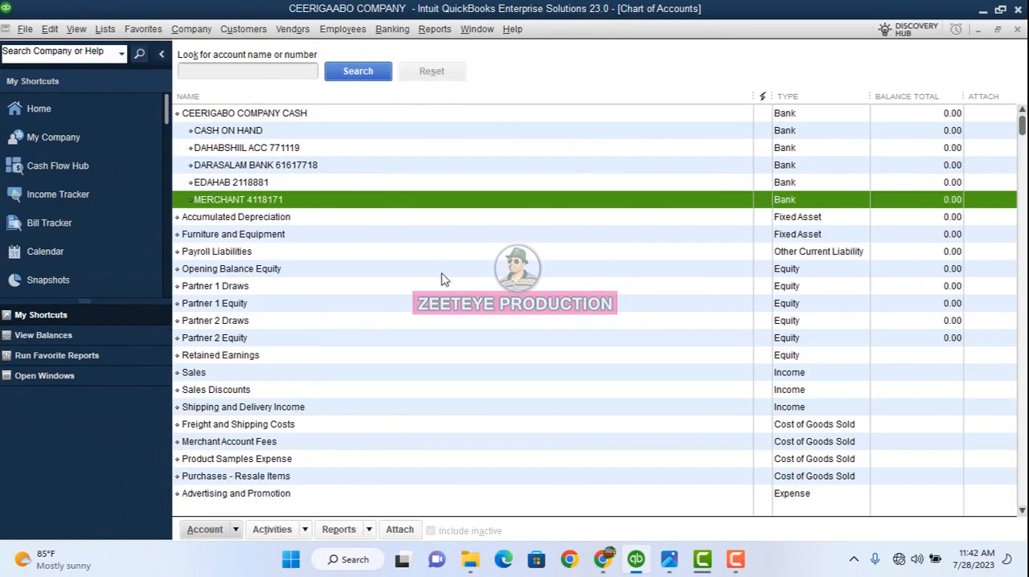
# - Examine how CASH ON HAND and the DAHABSHIIL, DARASALAM, EDAHAB and MERCHANT accounts are nested under CEERIGABO COMPANY CASH
pyautogui.click(214, 531)
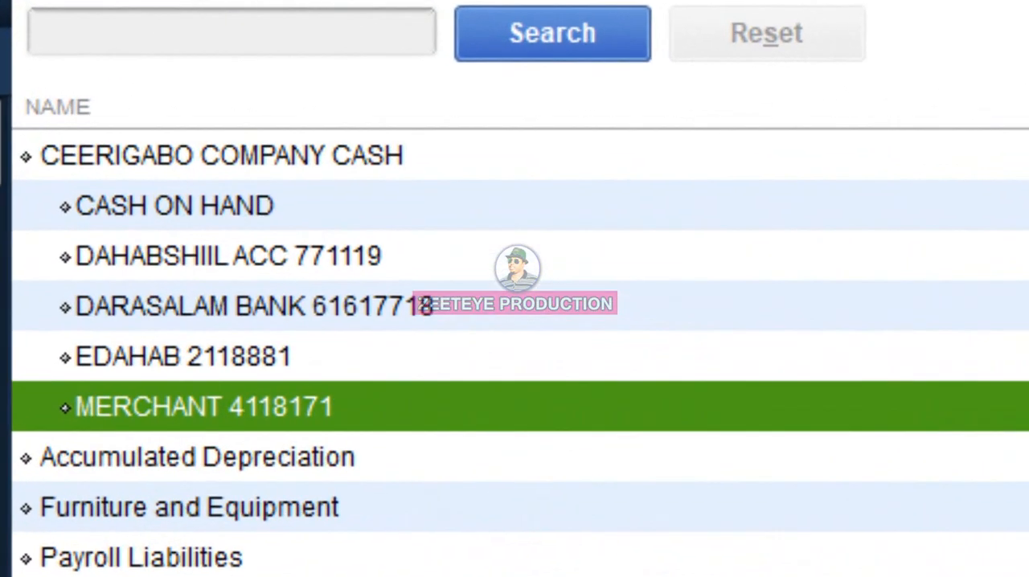
pyautogui.click(595, 510)
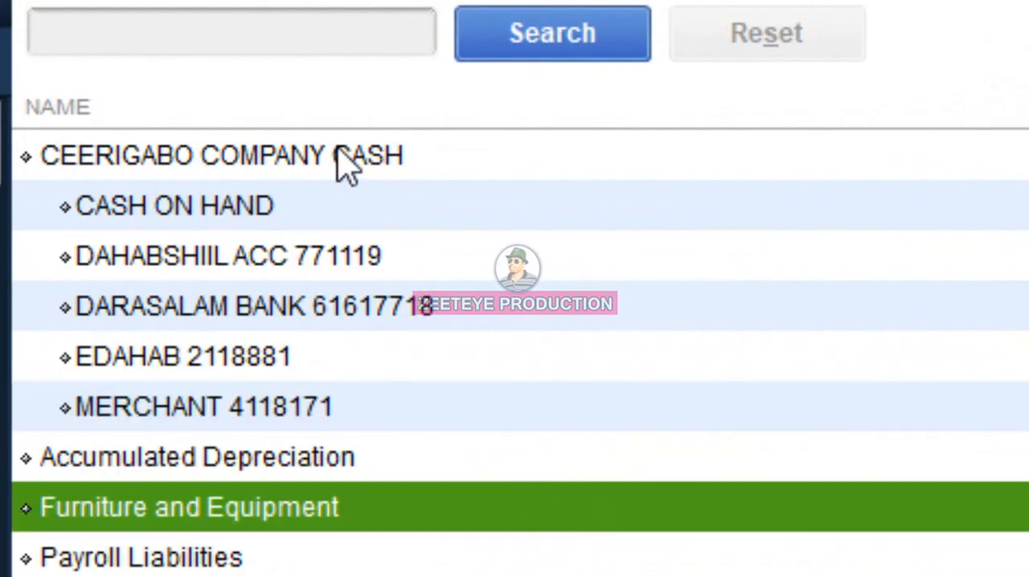
pyautogui.click(435, 160)
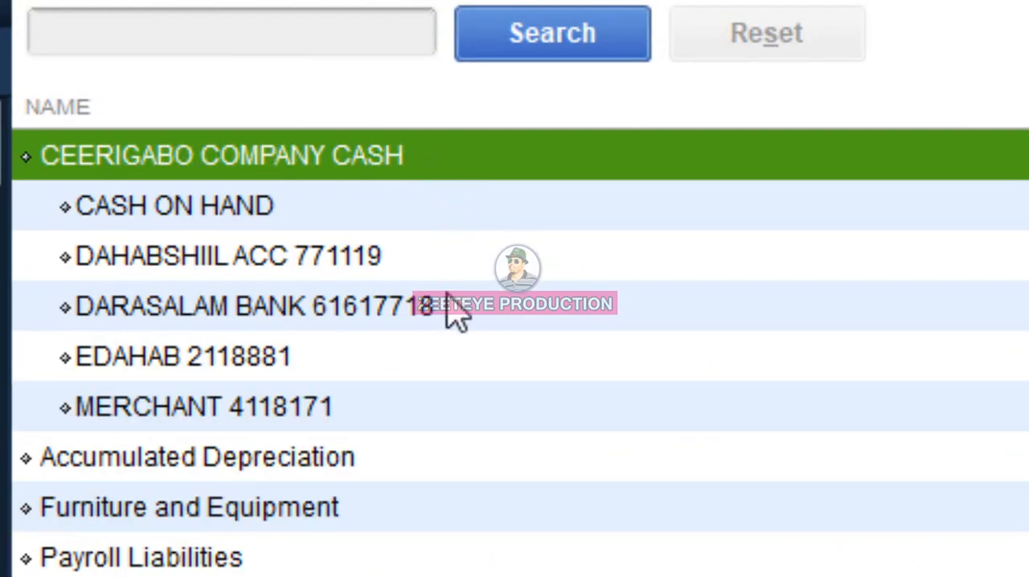
pyautogui.click(356, 371)
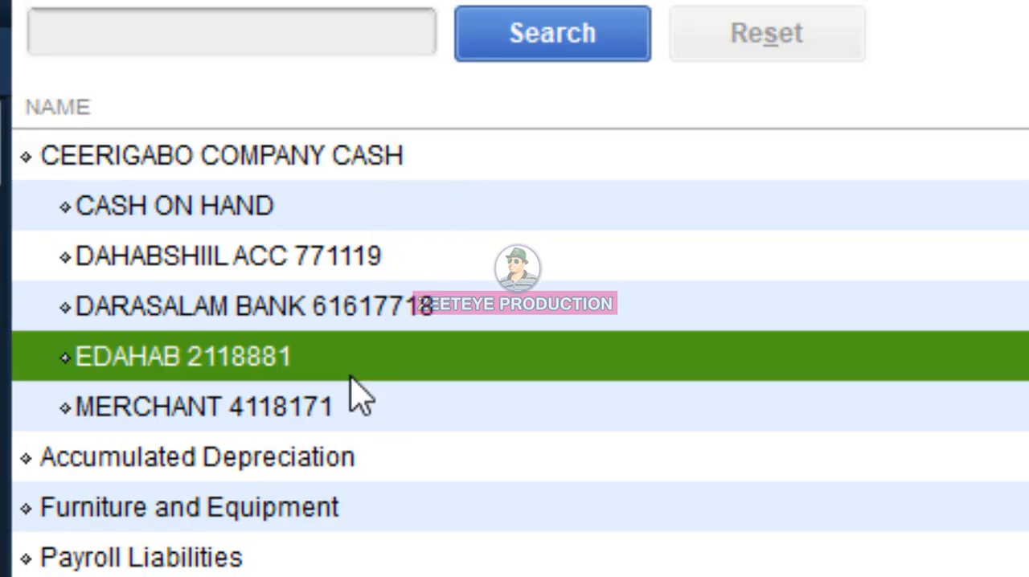
pyautogui.click(333, 411)
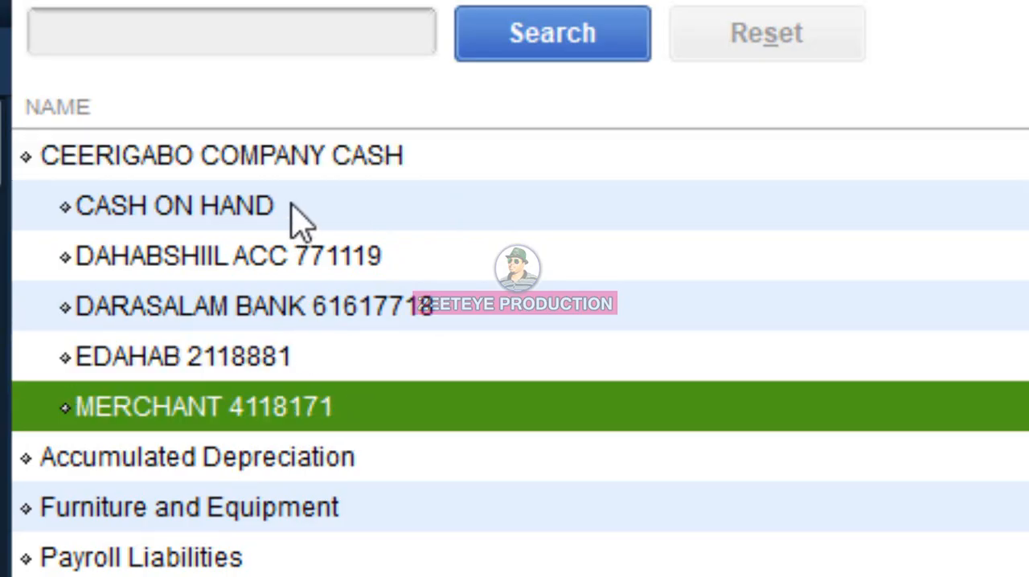
pyautogui.click(264, 161)
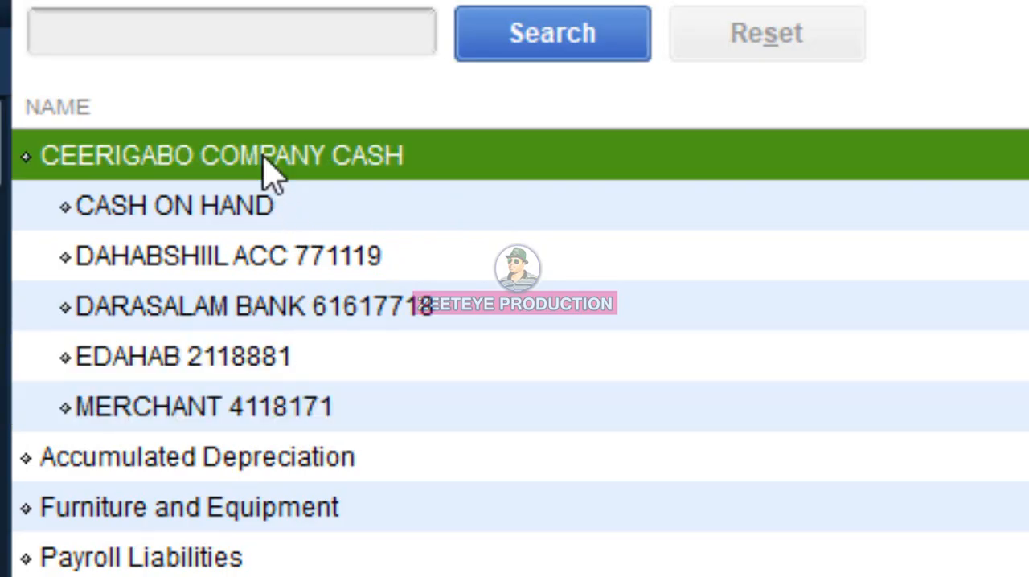
pyautogui.click(267, 215)
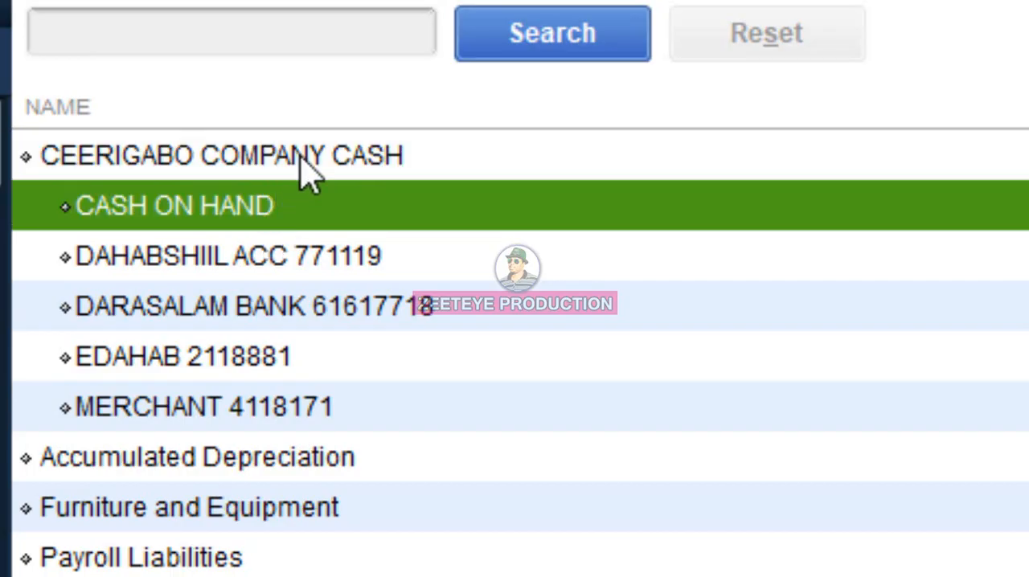
pyautogui.click(301, 159)
pyautogui.click(299, 408)
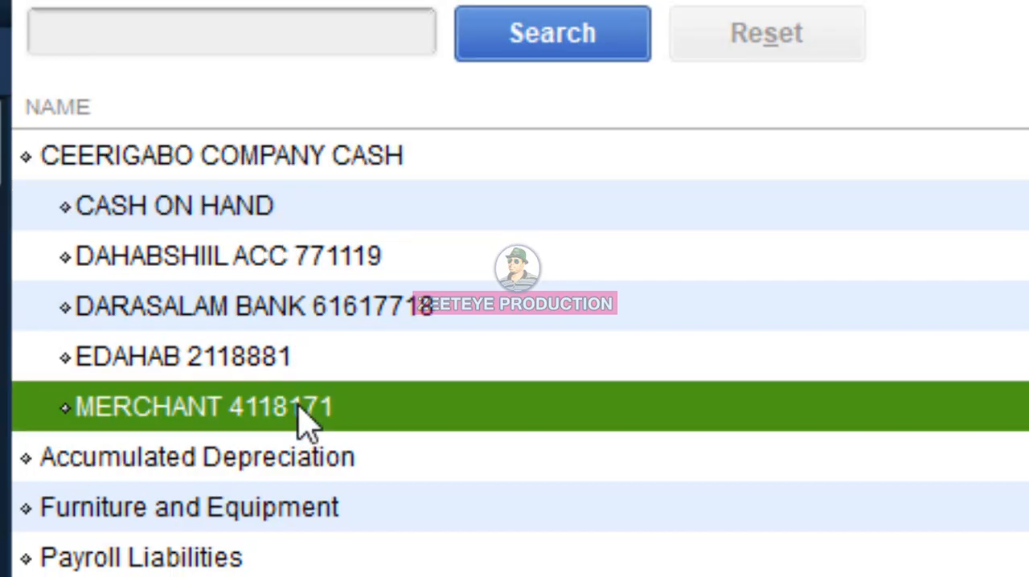
pyautogui.click(189, 165)
pyautogui.click(241, 205)
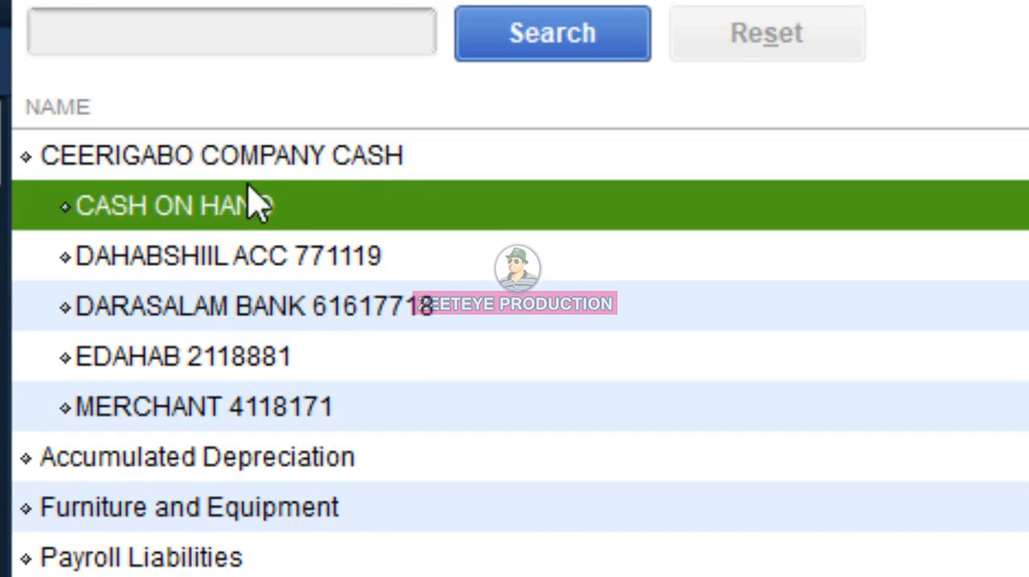
pyautogui.click(283, 255)
pyautogui.click(306, 308)
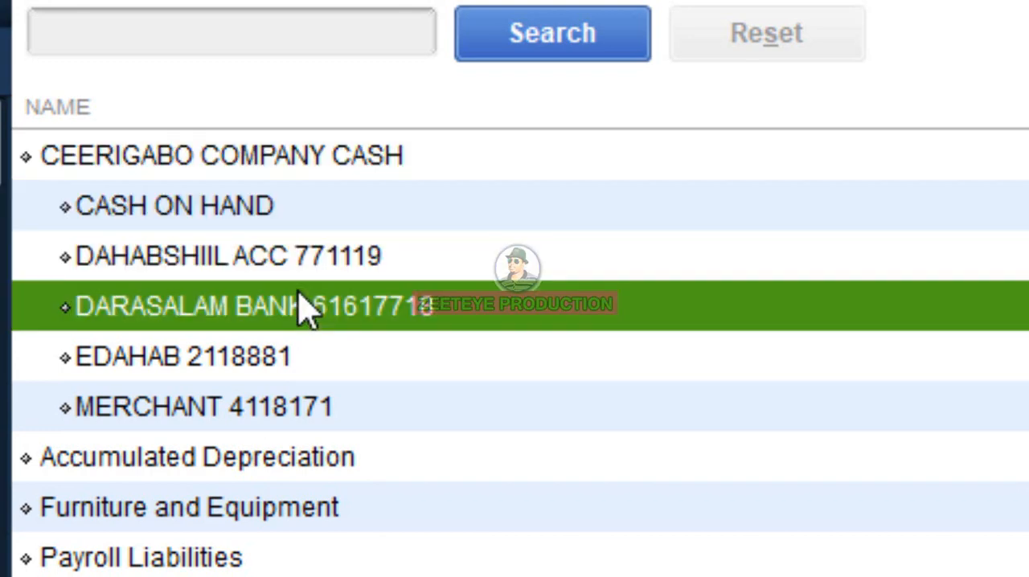
pyautogui.click(249, 374)
pyautogui.click(304, 402)
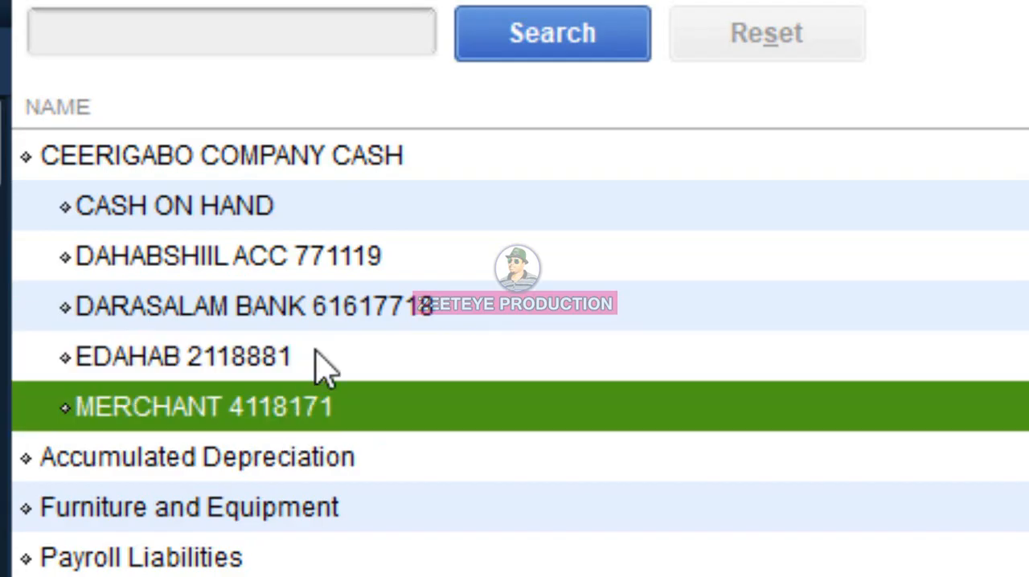
pyautogui.click(359, 171)
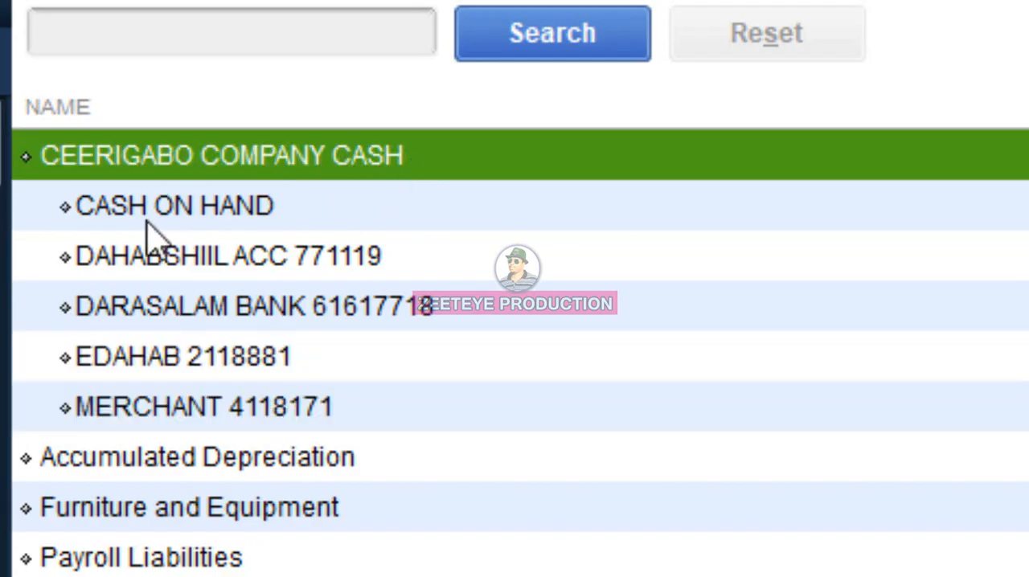
pyautogui.click(90, 219)
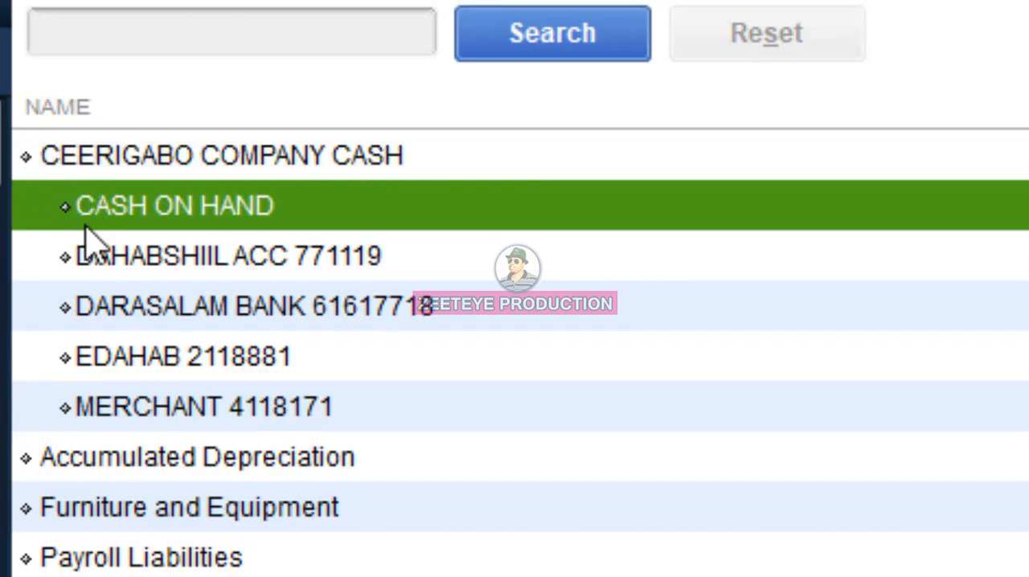
pyautogui.click(135, 421)
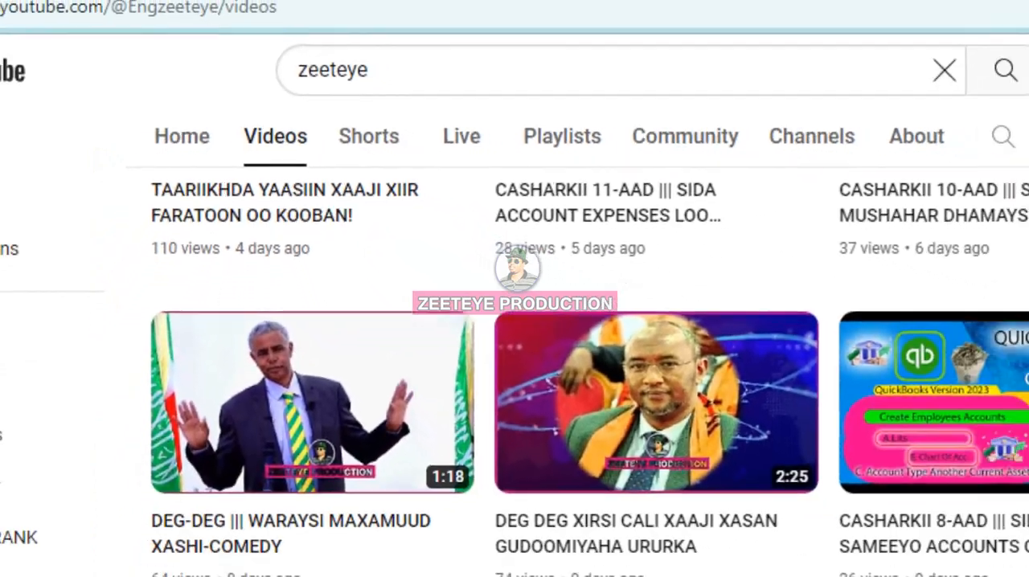
pyautogui.moveTo(1020, 187); pyautogui.dragTo(1012, 98)
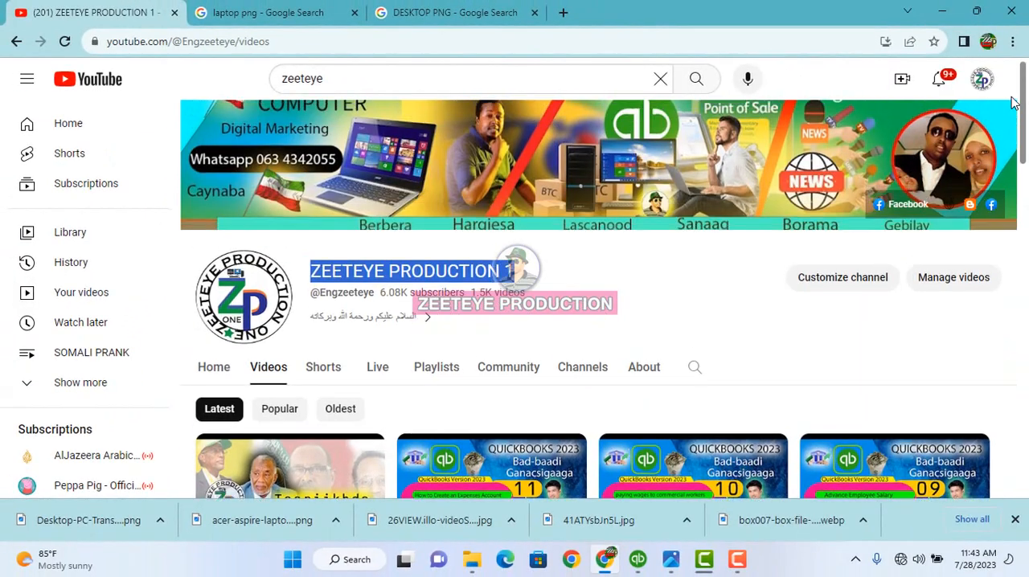
pyautogui.click(739, 563)
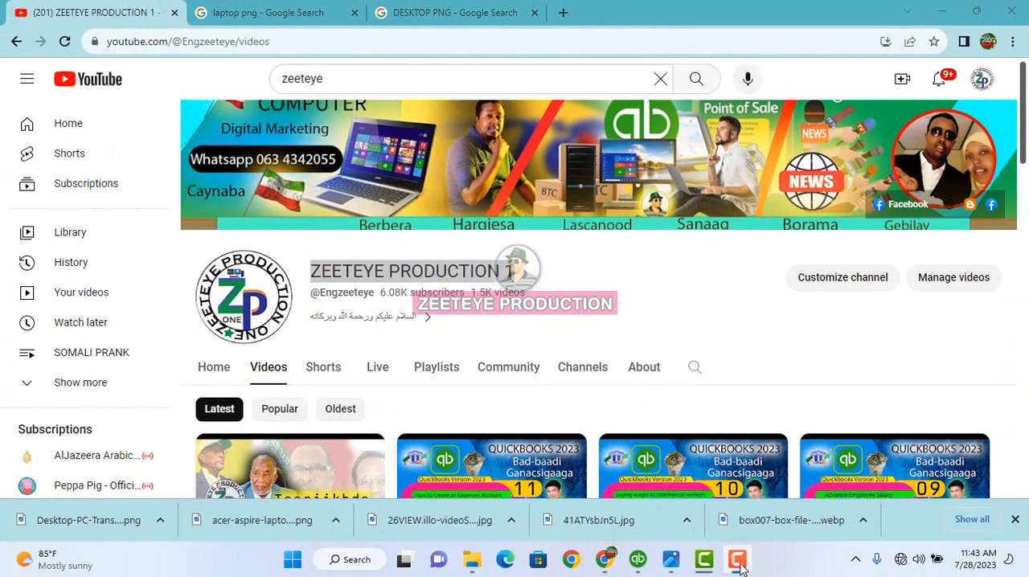